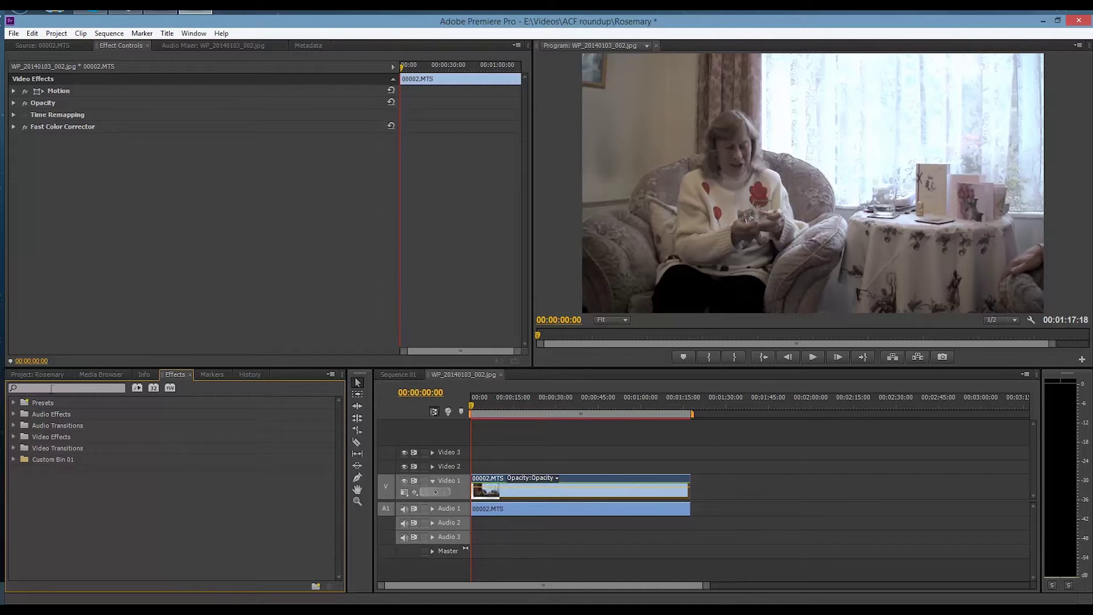
Step: Search the effects for 'lig' and apply Lighting Effects to the 00002.MTS interview clip
{"action": "left_click", "coordinate": [100, 388]}
{"action": "type", "text": "light"}
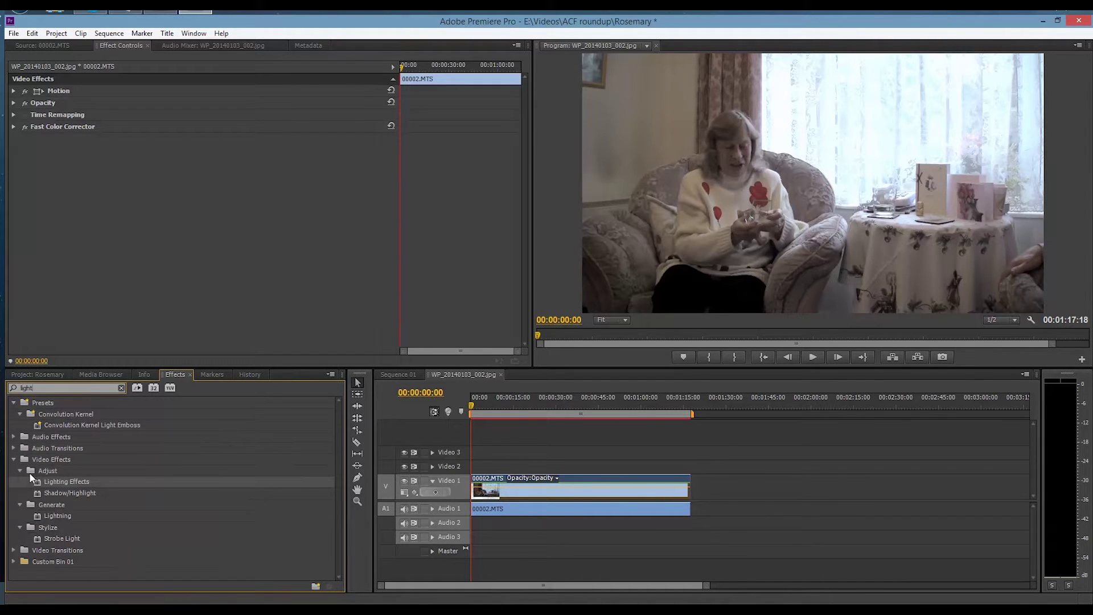
{"action": "left_click", "coordinate": [56, 483]}
{"action": "left_click_drag", "start_coordinate": [57, 485], "coordinate": [131, 239]}
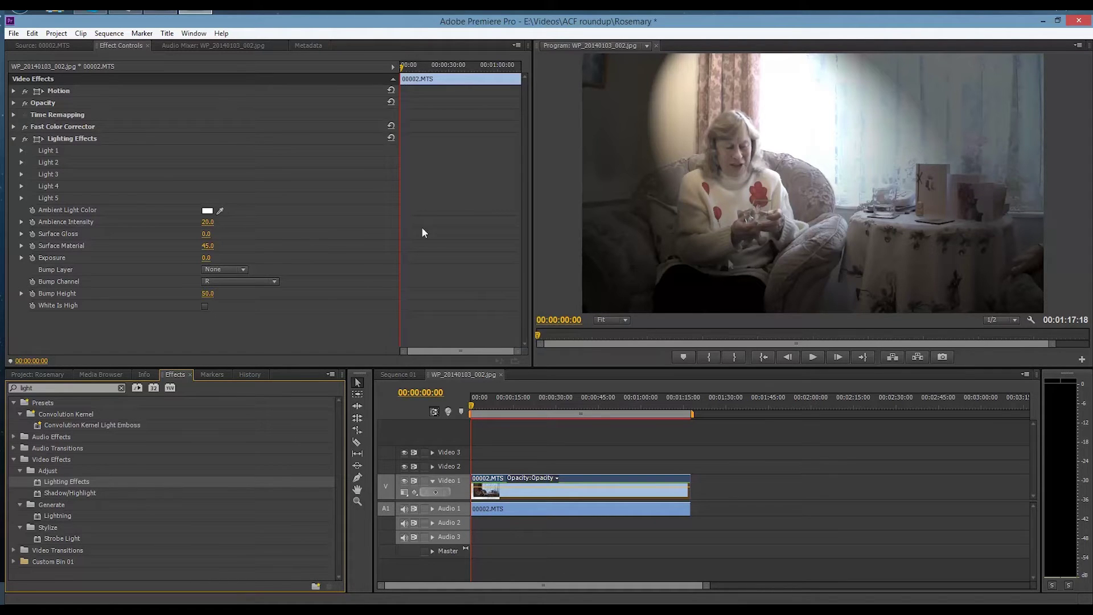
Step: Enlarge the spotlight ellipse over the seated woman and expand the Light 1 settings
{"action": "left_click", "coordinate": [36, 138]}
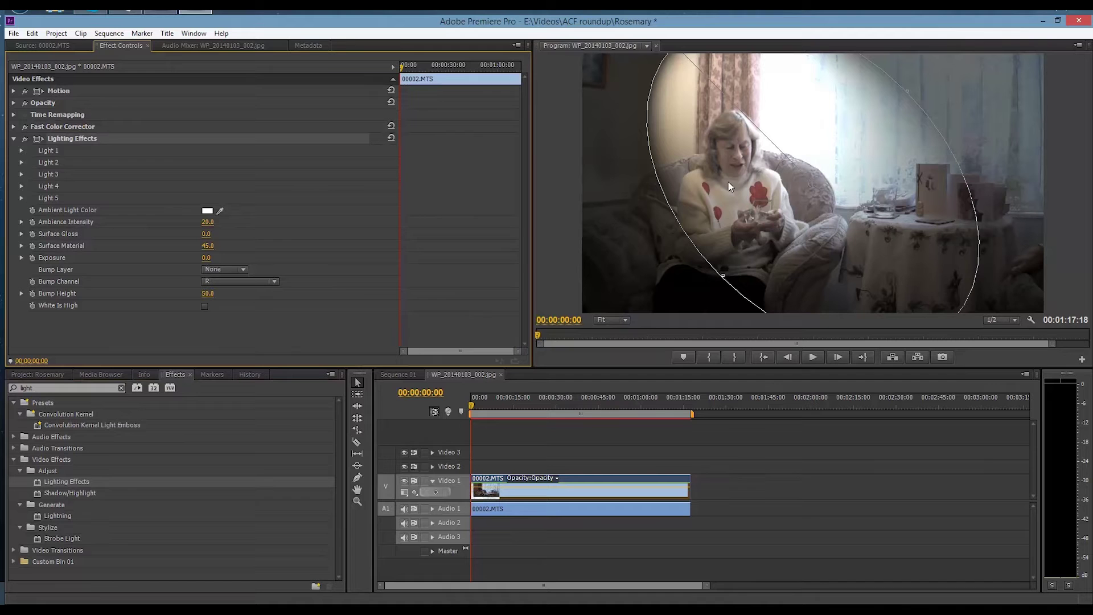
{"action": "mouse_move", "coordinate": [722, 277]}
{"action": "left_mouse_down"}
{"action": "mouse_move", "coordinate": [689, 298]}
{"action": "mouse_move", "coordinate": [764, 221]}
{"action": "mouse_move", "coordinate": [706, 254]}
{"action": "mouse_move", "coordinate": [746, 220]}
{"action": "mouse_move", "coordinate": [716, 241]}
{"action": "mouse_move", "coordinate": [701, 254]}
{"action": "mouse_move", "coordinate": [709, 261]}
{"action": "left_mouse_up"}
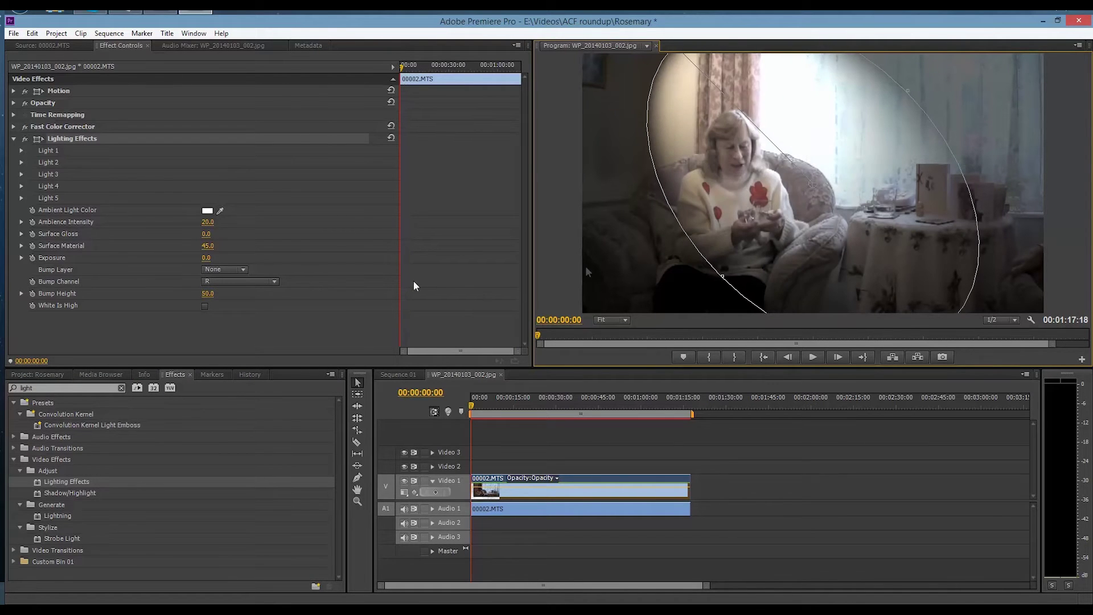
{"action": "left_click", "coordinate": [21, 151]}
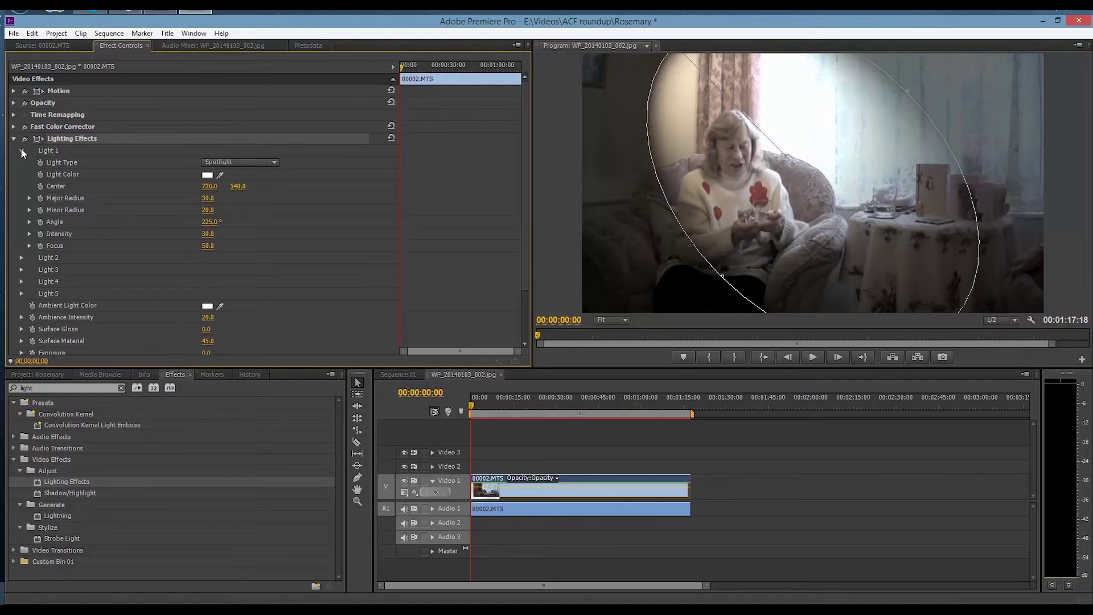
{"action": "left_click", "coordinate": [21, 150]}
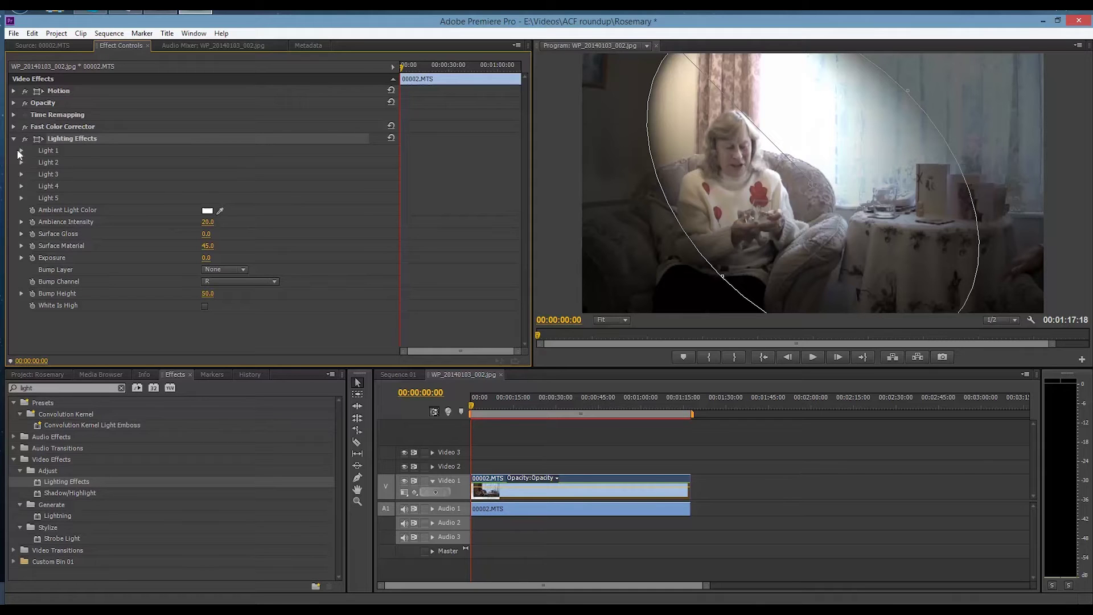
{"action": "left_click", "coordinate": [22, 152]}
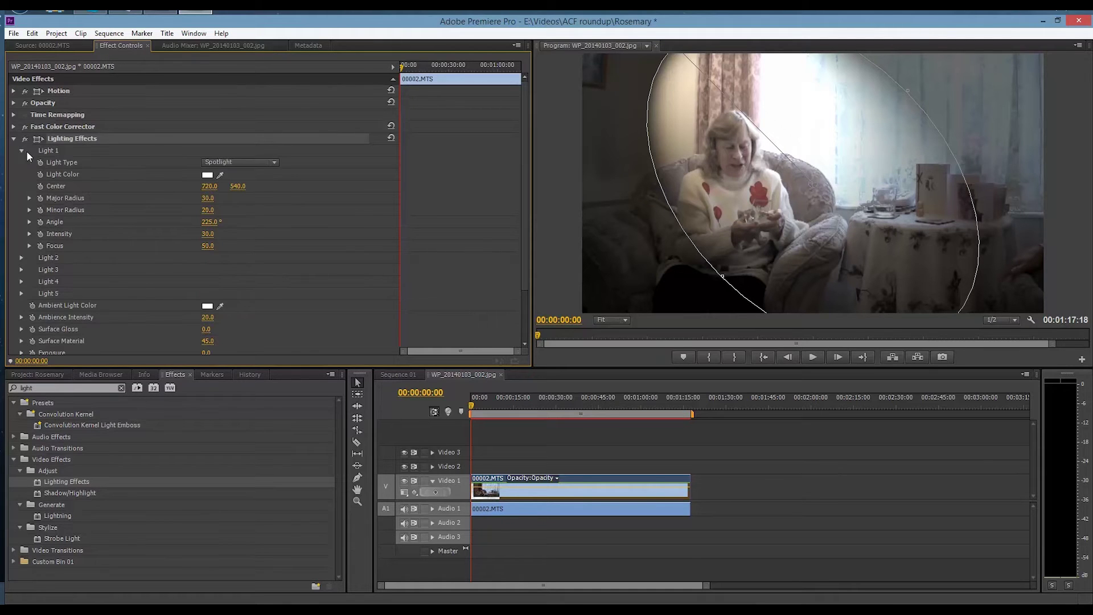
Step: Make Light 1 an Omni light centred on the woman with radius 26.1, comparing with fx off and on
{"action": "left_click", "coordinate": [276, 163]}
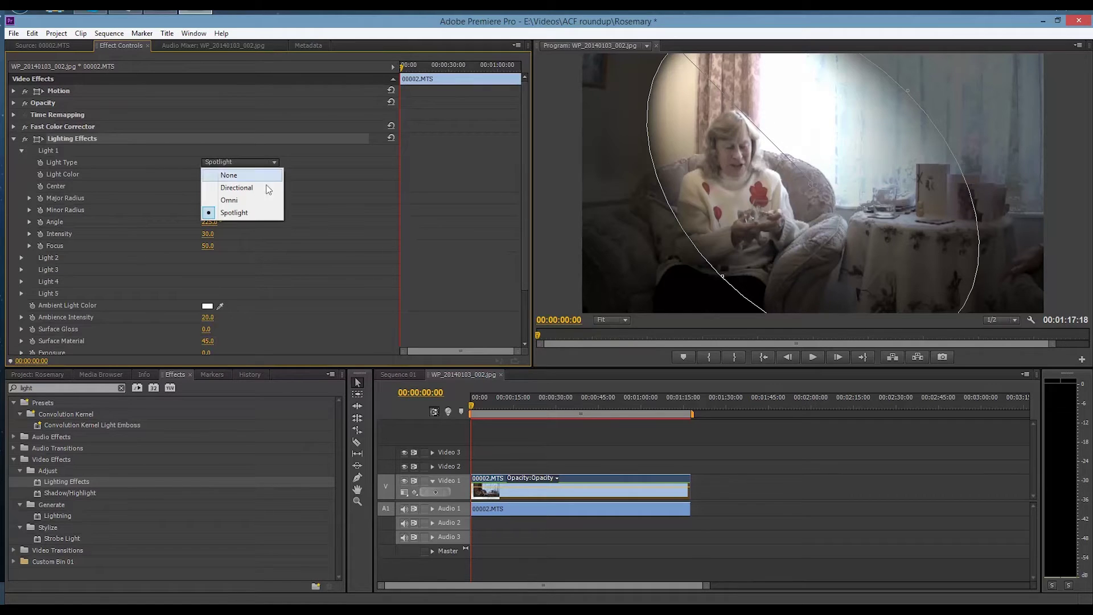
{"action": "left_click", "coordinate": [265, 200]}
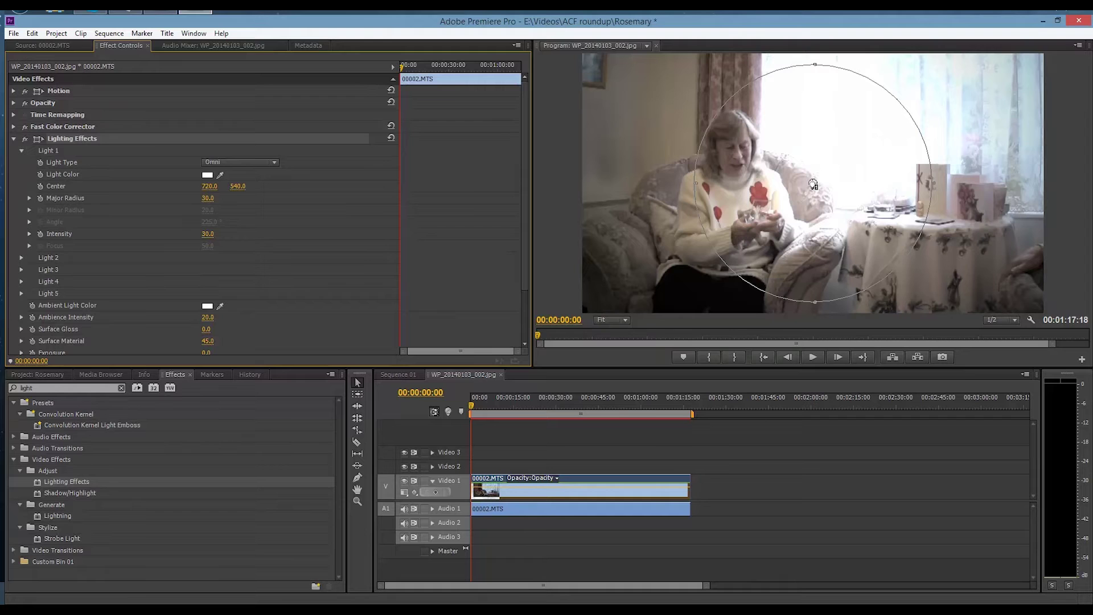
{"action": "left_click_drag", "start_coordinate": [813, 183], "coordinate": [734, 160]}
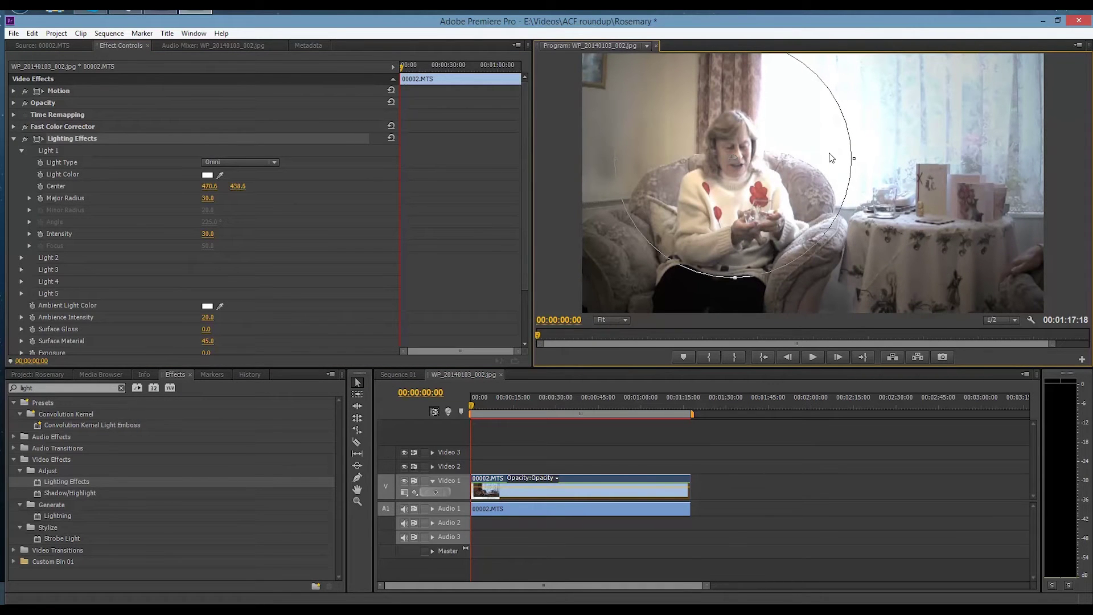
{"action": "left_click_drag", "start_coordinate": [853, 159], "coordinate": [839, 158]}
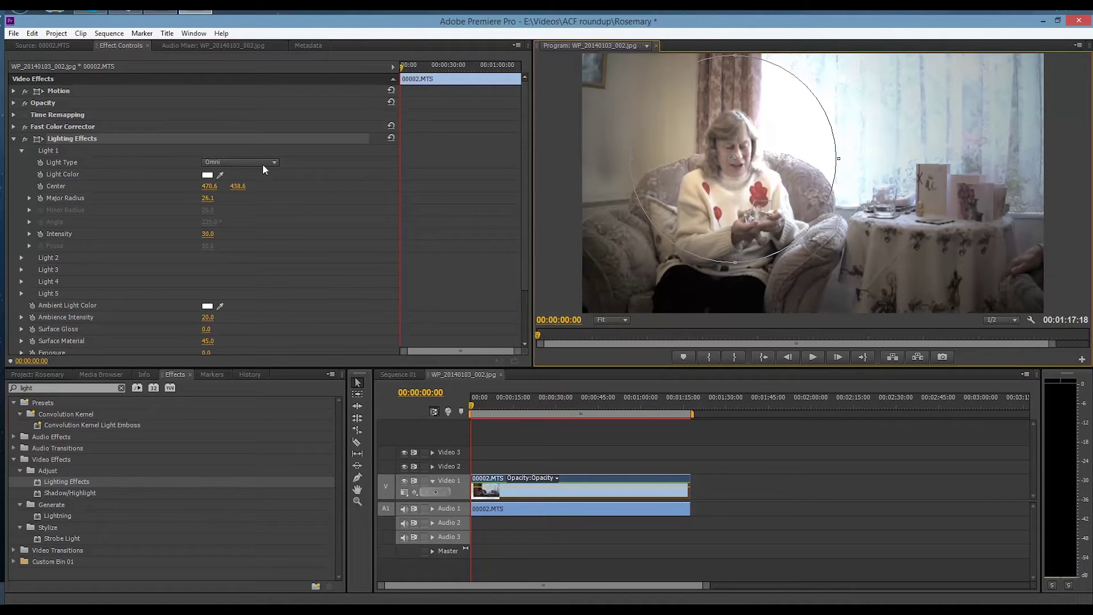
{"action": "left_click", "coordinate": [24, 139]}
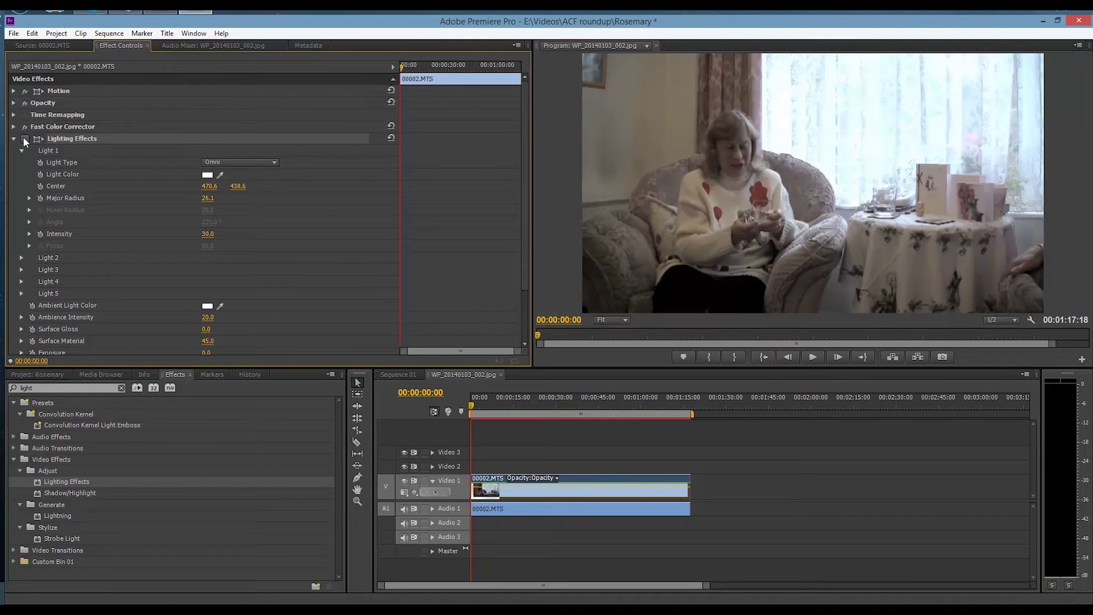
{"action": "left_click", "coordinate": [25, 138]}
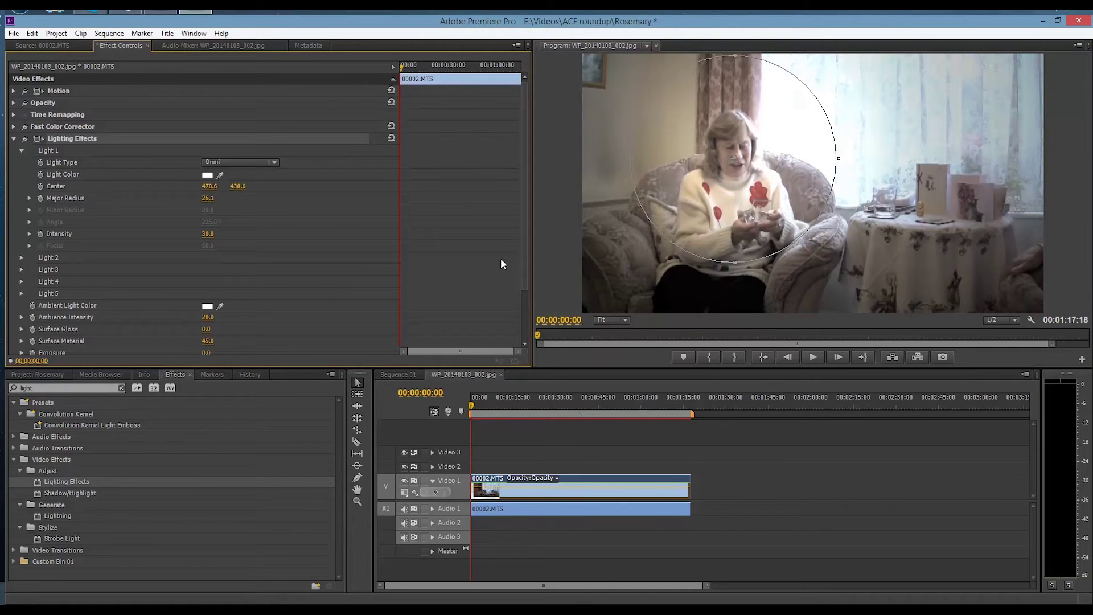
Step: Set Light Color to a warm off-white (RGB 240, 237, 223)
{"action": "left_click", "coordinate": [207, 176]}
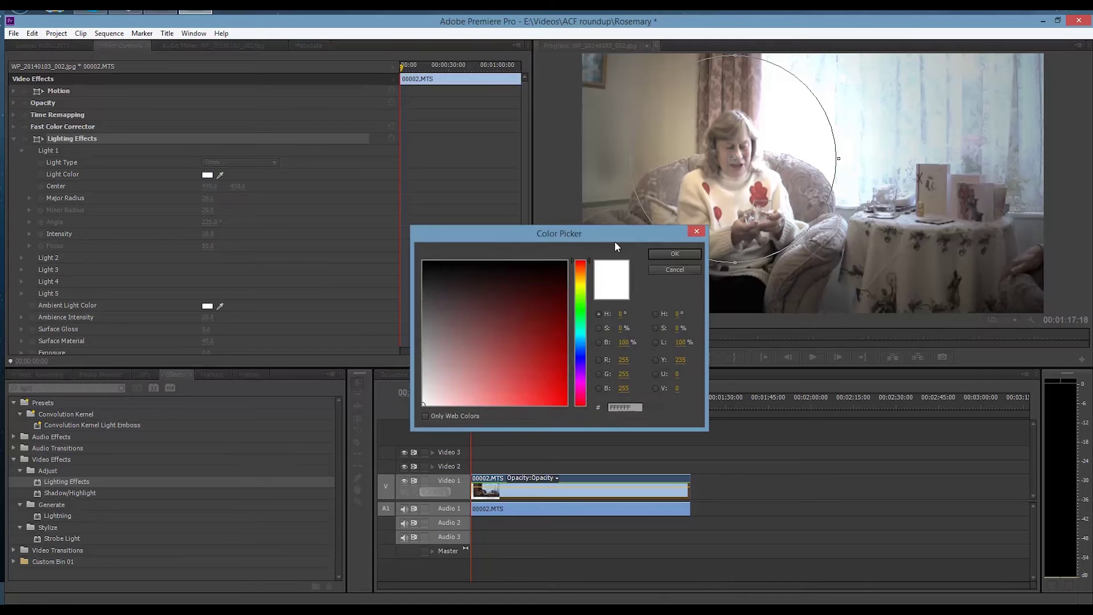
{"action": "left_click", "coordinate": [588, 276]}
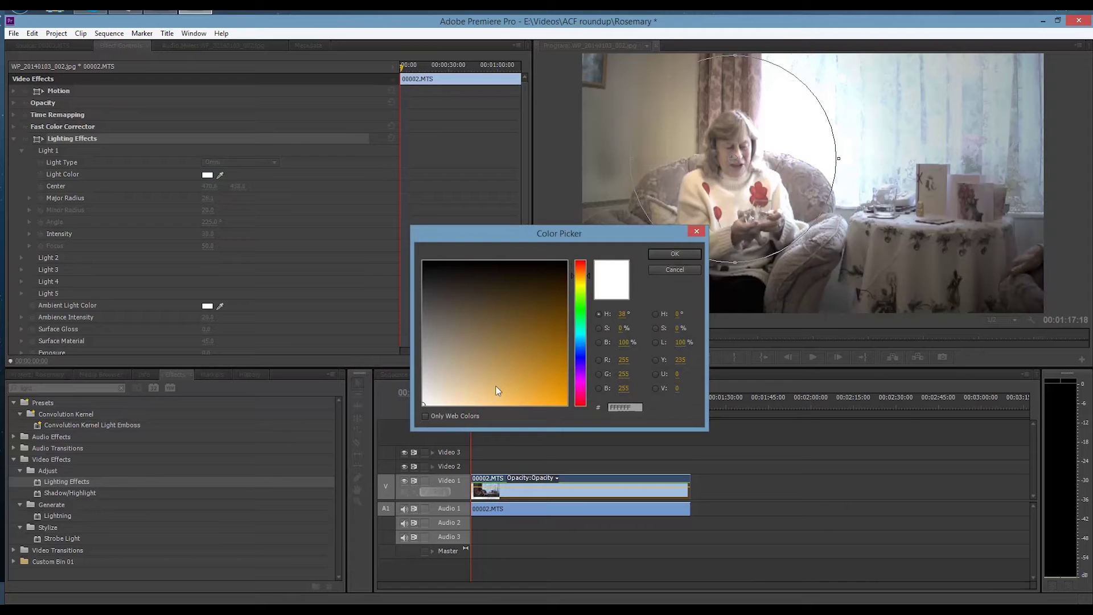
{"action": "left_click", "coordinate": [436, 401]}
{"action": "left_click", "coordinate": [434, 401]}
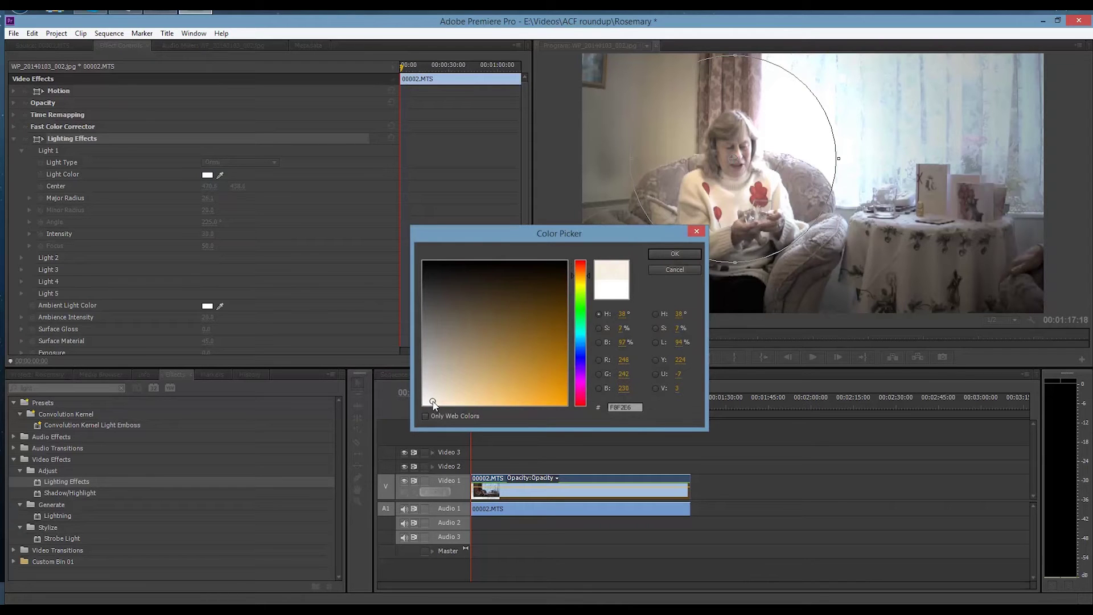
{"action": "left_click", "coordinate": [675, 254]}
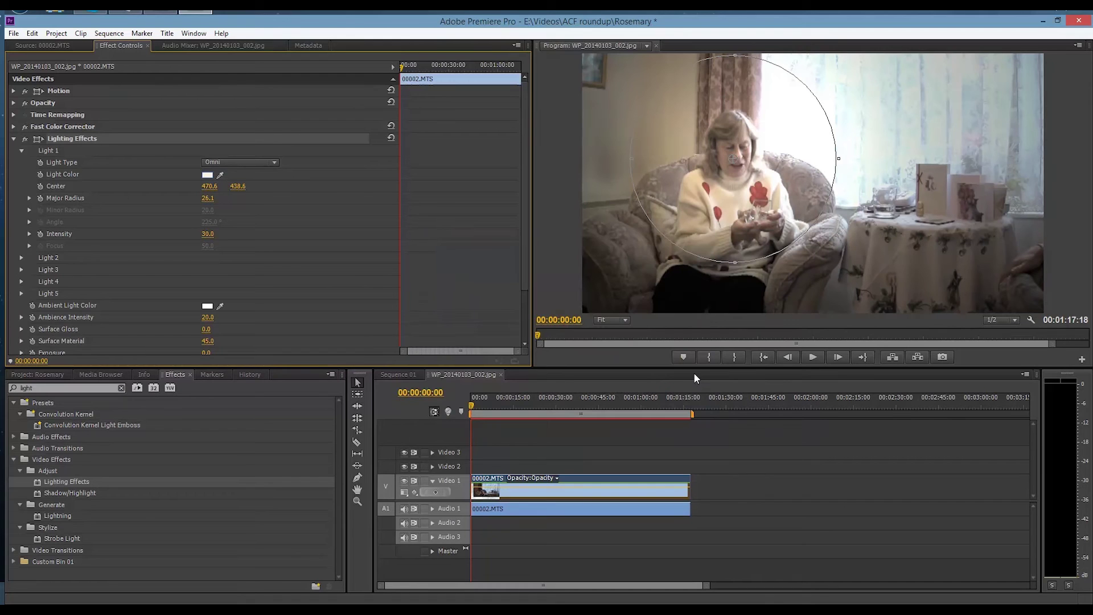
Step: Set Ambient Light Color to a pale yellowish white
{"action": "left_click", "coordinate": [208, 307]}
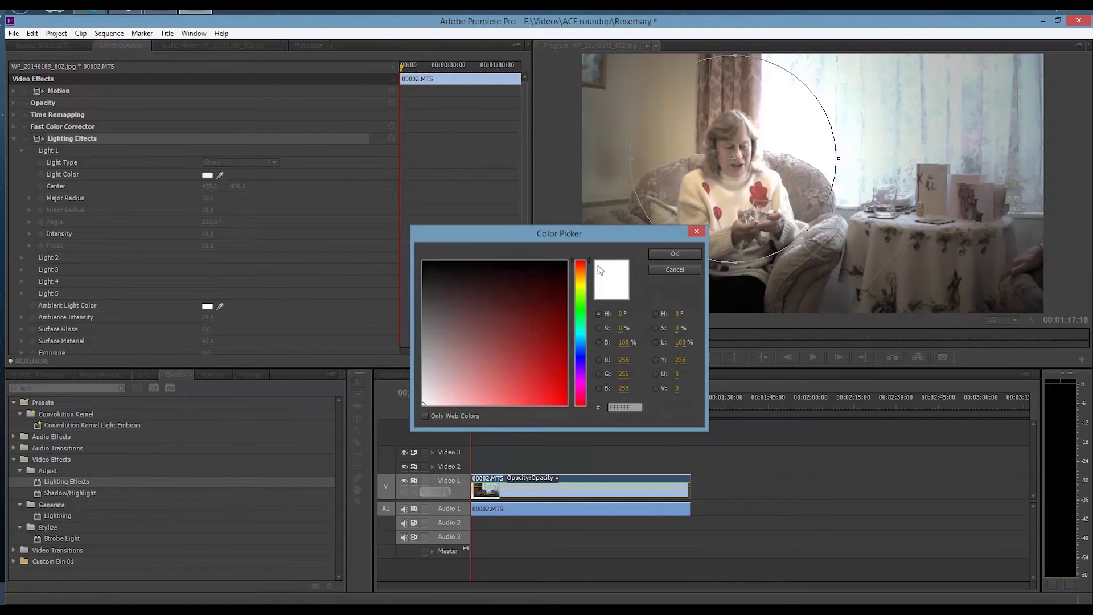
{"action": "left_click_drag", "start_coordinate": [587, 261], "coordinate": [588, 283]}
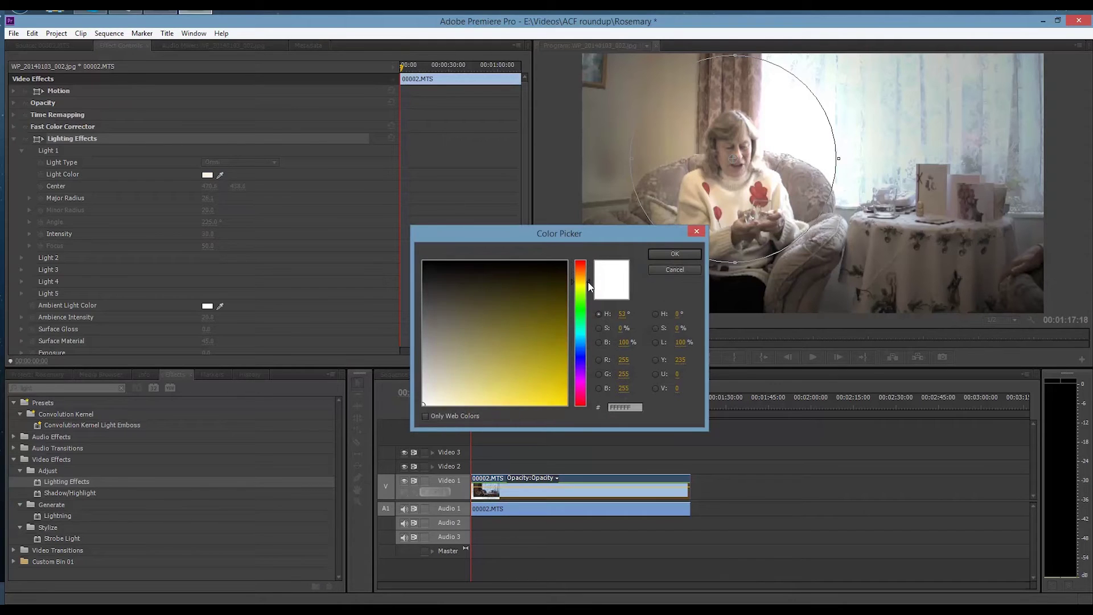
{"action": "left_click", "coordinate": [435, 401]}
{"action": "left_click_drag", "start_coordinate": [435, 401], "coordinate": [433, 396]}
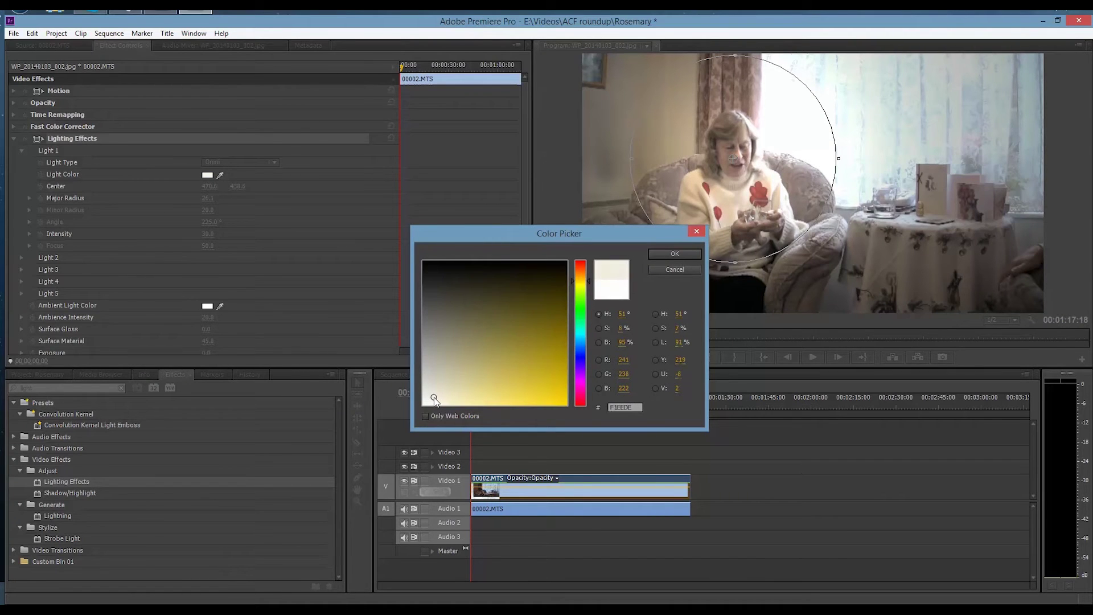
{"action": "left_click", "coordinate": [672, 252]}
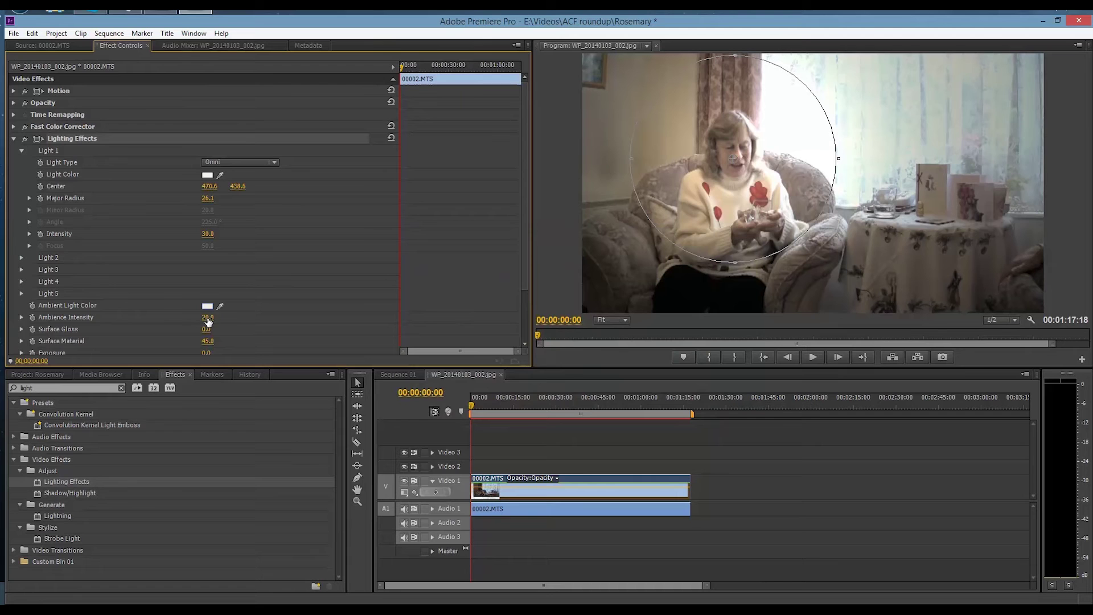
Step: Adjust Light 1 Intensity to 26.0 and Ambience Intensity to 30.0
{"action": "left_click_drag", "start_coordinate": [209, 319], "coordinate": [217, 319]}
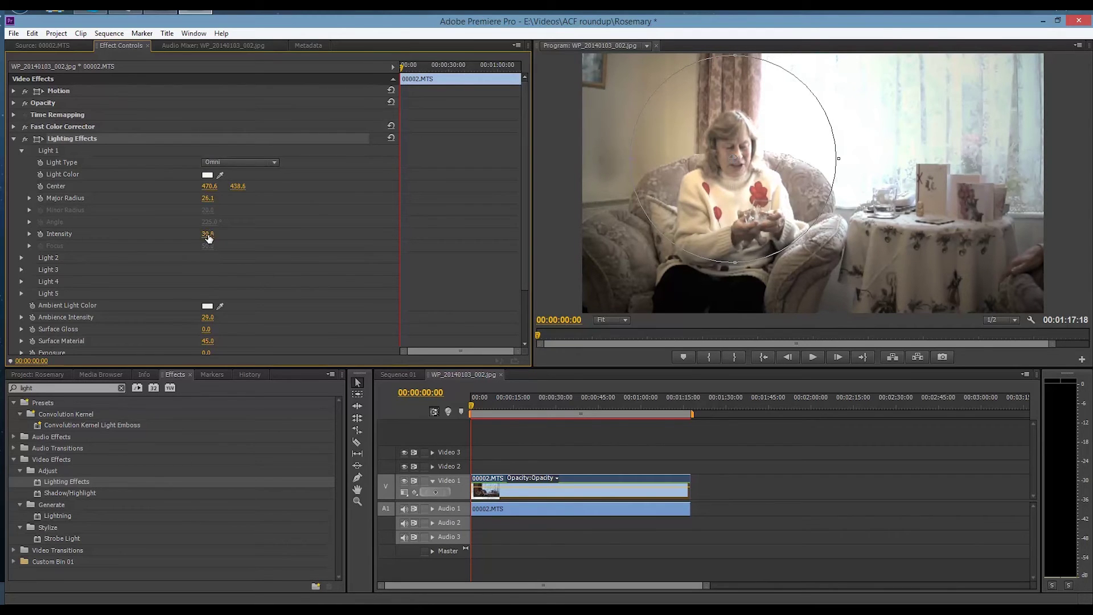
{"action": "left_click_drag", "start_coordinate": [208, 234], "coordinate": [207, 234]}
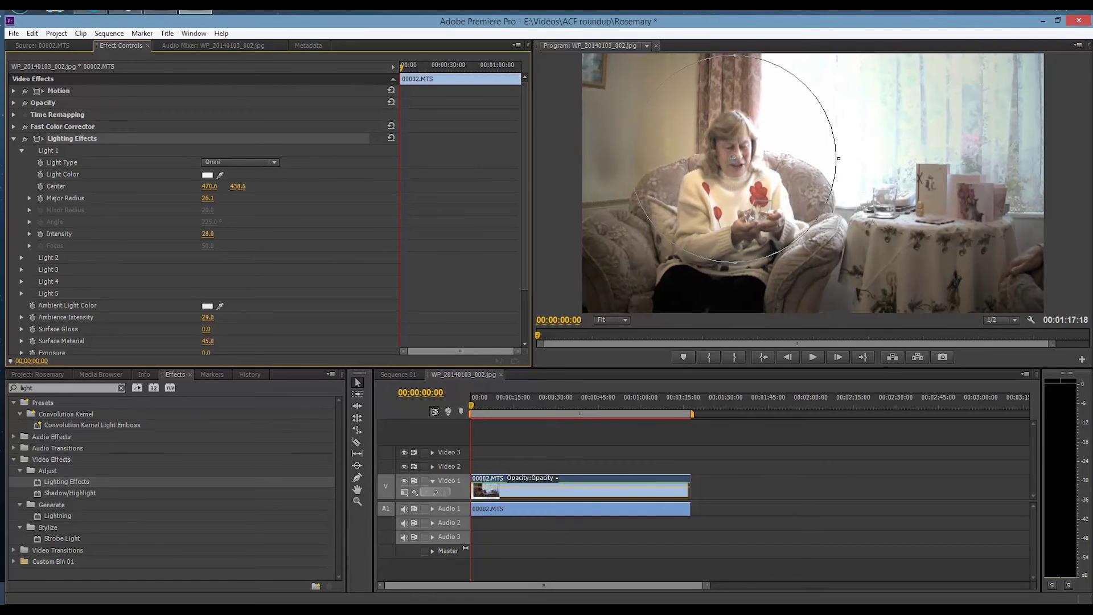
{"action": "left_click_drag", "start_coordinate": [217, 237], "coordinate": [216, 236]}
{"action": "left_click_drag", "start_coordinate": [204, 320], "coordinate": [192, 320]}
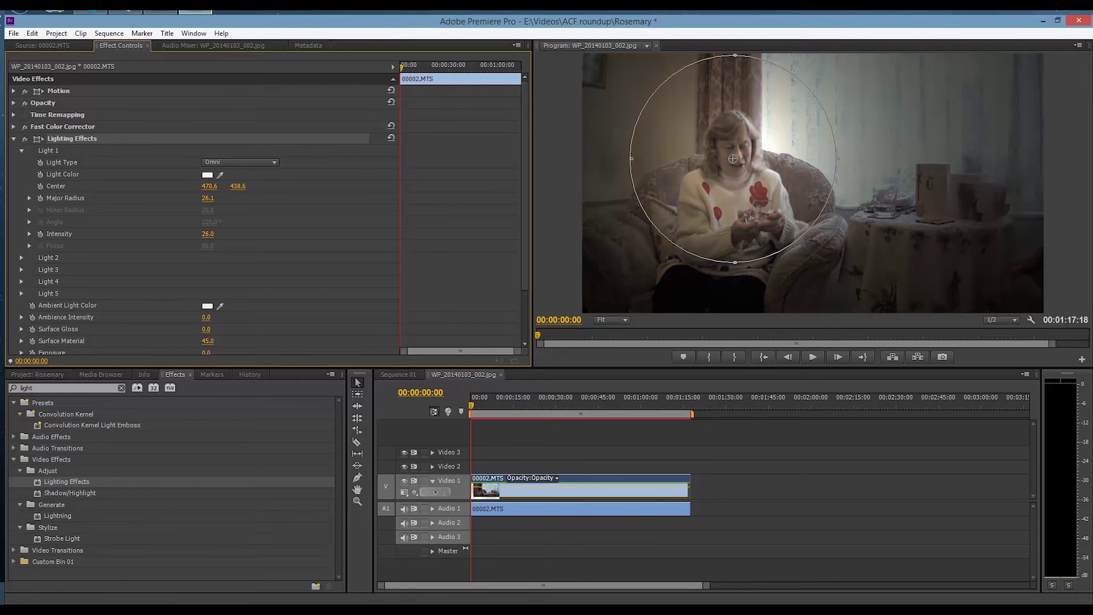
{"action": "left_click_drag", "start_coordinate": [205, 317], "coordinate": [221, 317]}
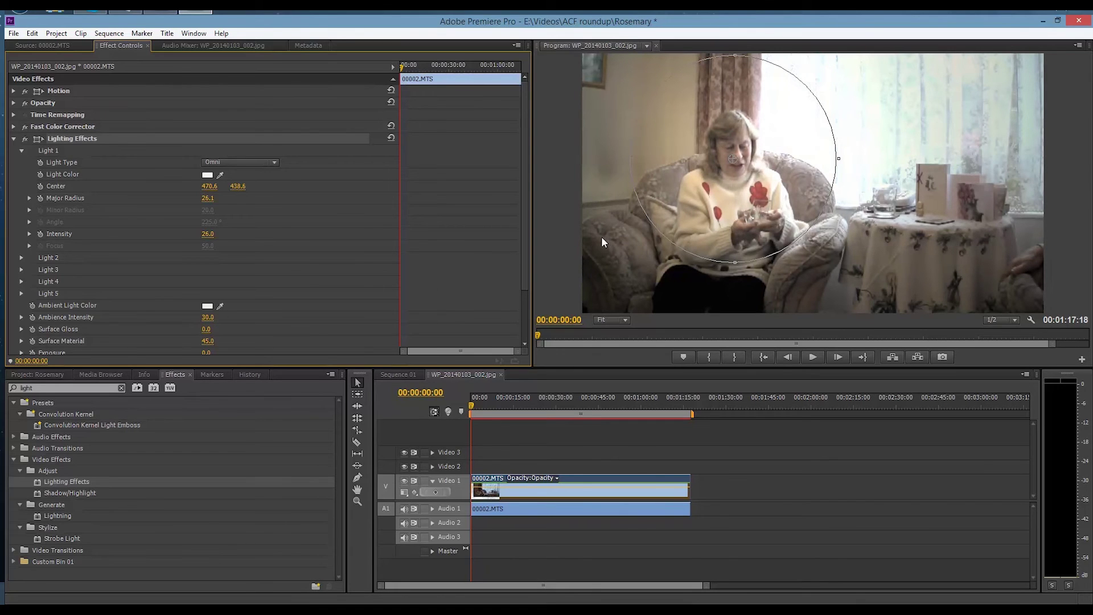
Step: Toggle Lighting Effects off and on for a before/after, then play about five seconds and stop
{"action": "left_click", "coordinate": [561, 246]}
{"action": "left_click", "coordinate": [519, 239]}
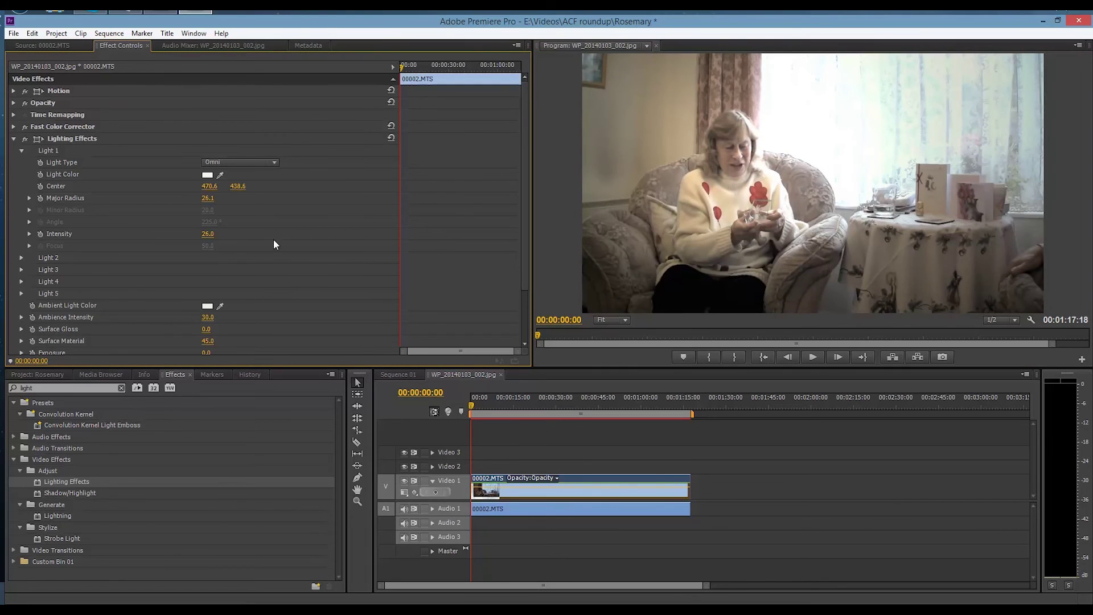
{"action": "left_click", "coordinate": [24, 138]}
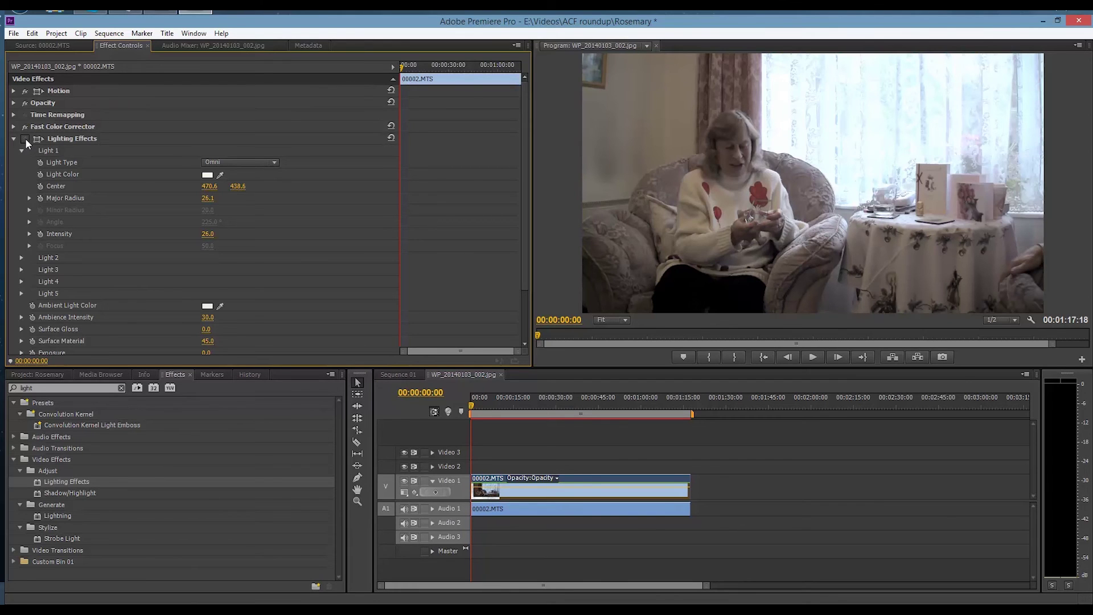
{"action": "left_click", "coordinate": [25, 139]}
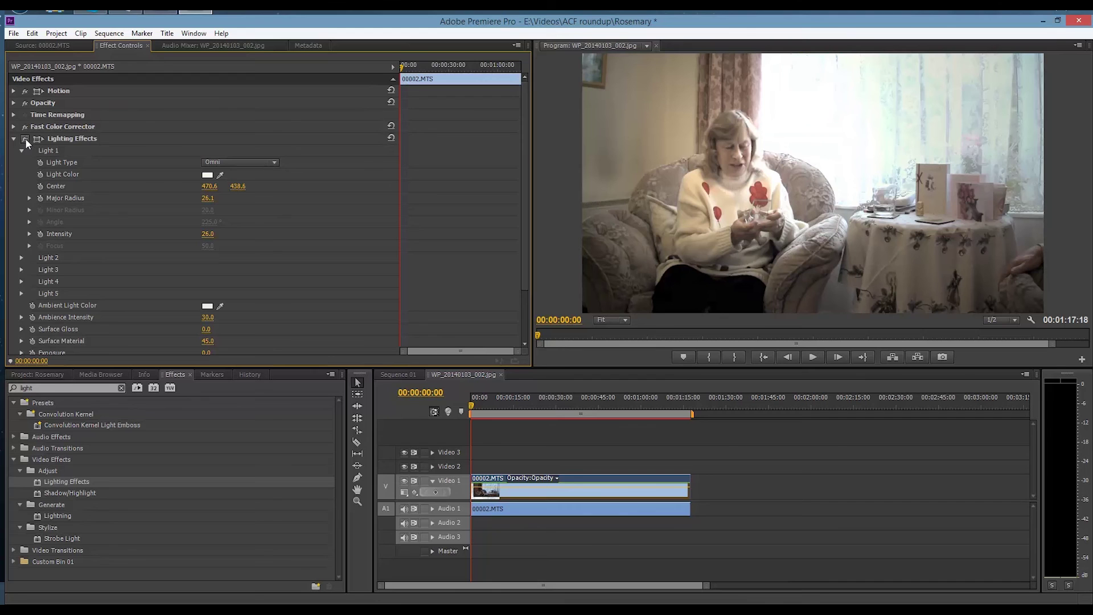
{"action": "key", "text": "space"}
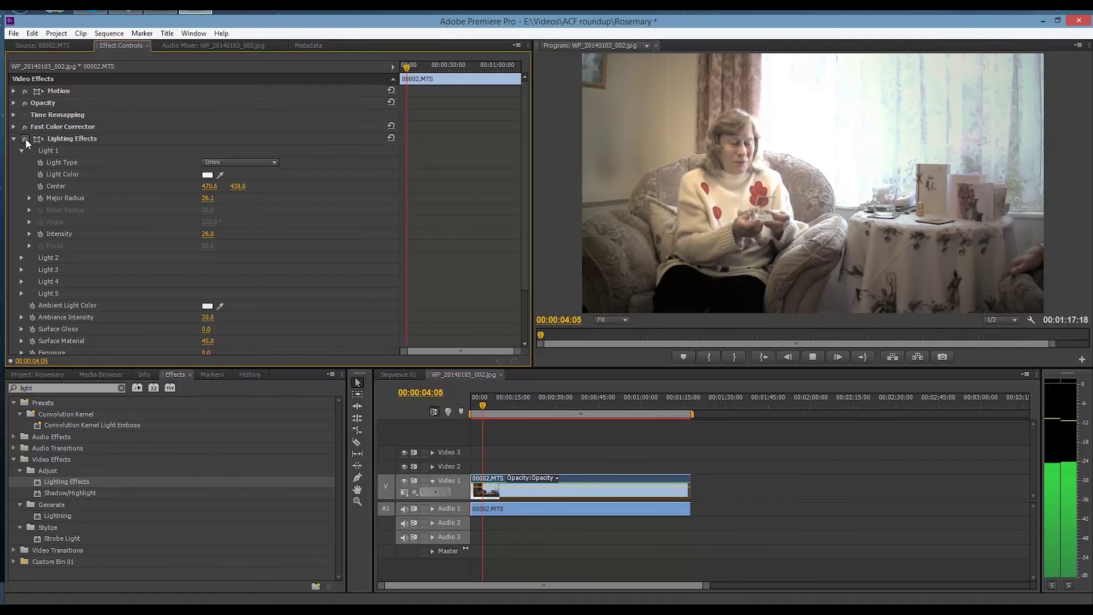
{"action": "key", "text": "space"}
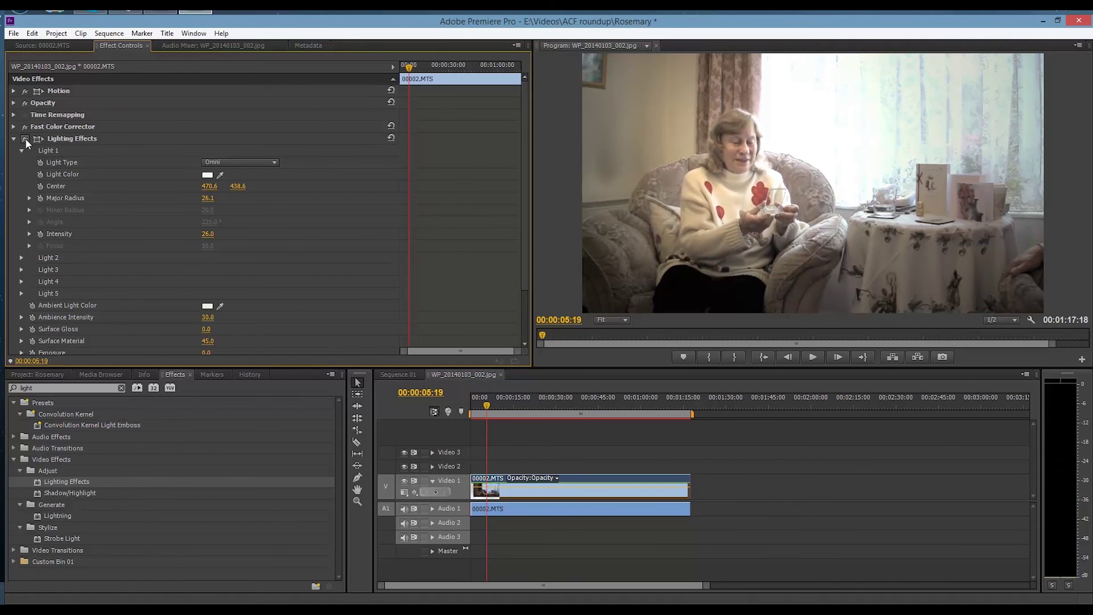